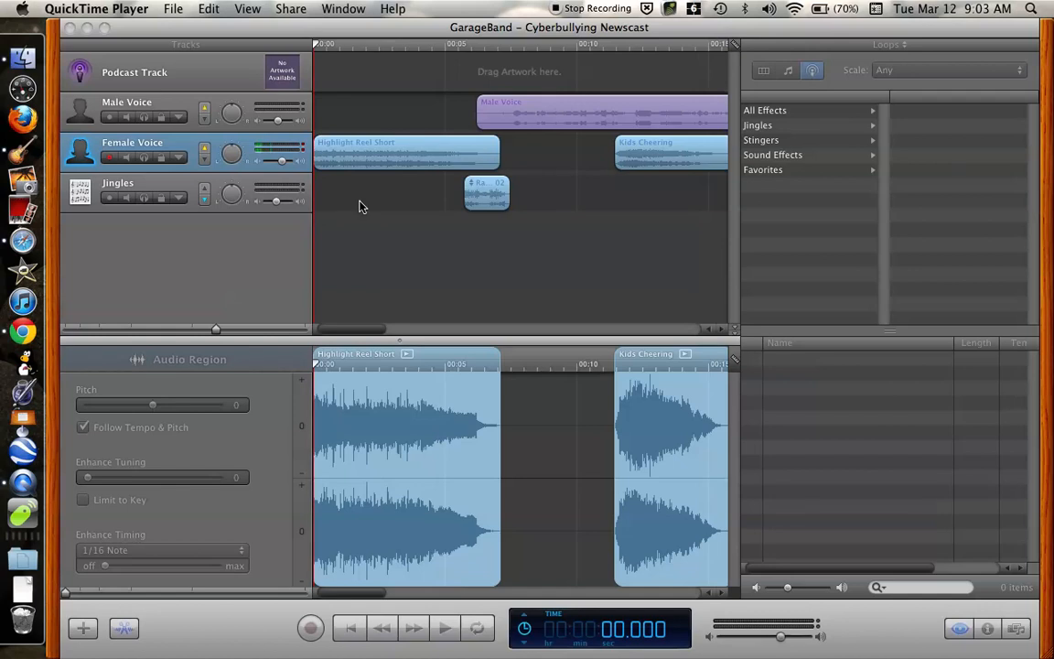
- Play the newscast from the beginning and lower the Female Voice track's overall volume slightly, trying about -14.5 dB before settling a little higher
{"action": "left_click", "coordinate": [360, 128]}
{"action": "key", "text": "space"}
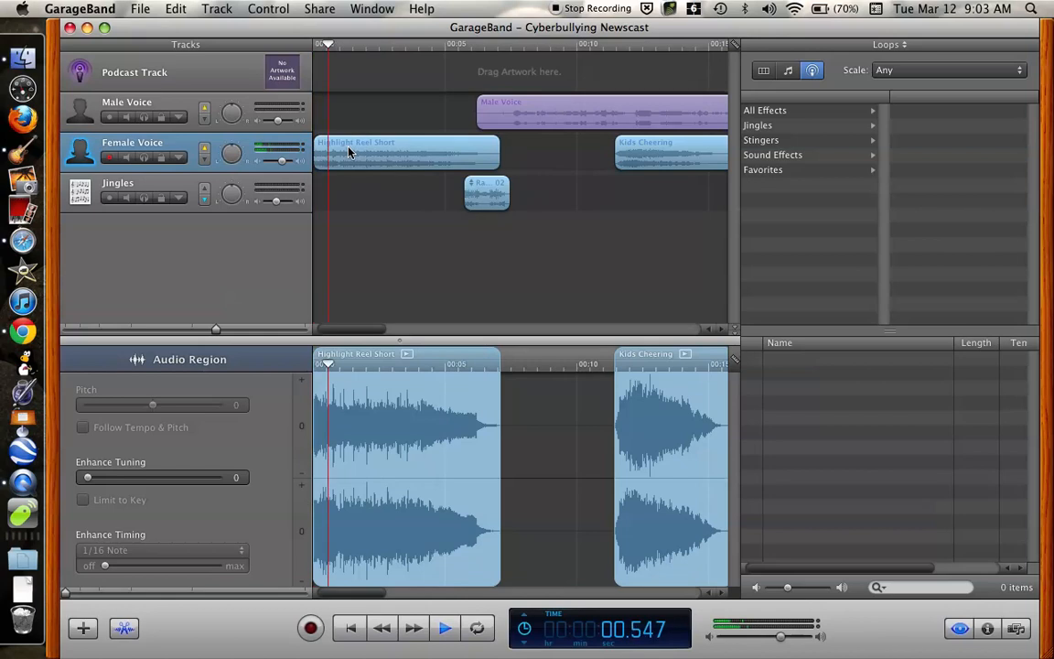
{"action": "key", "text": "space"}
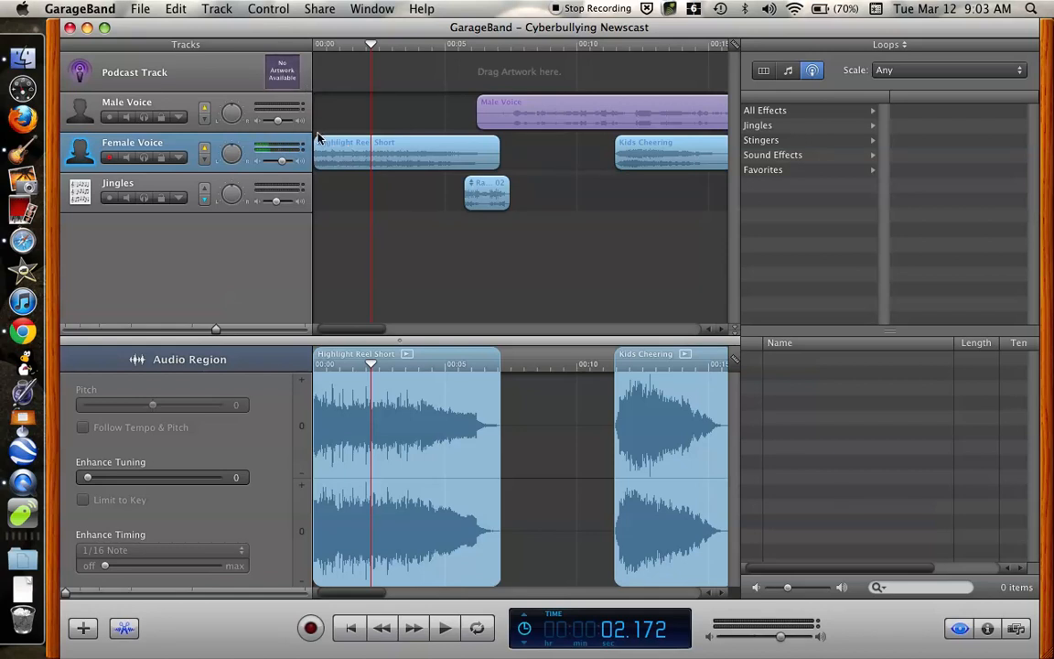
{"action": "left_click_drag", "start_coordinate": [283, 164], "coordinate": [276, 165]}
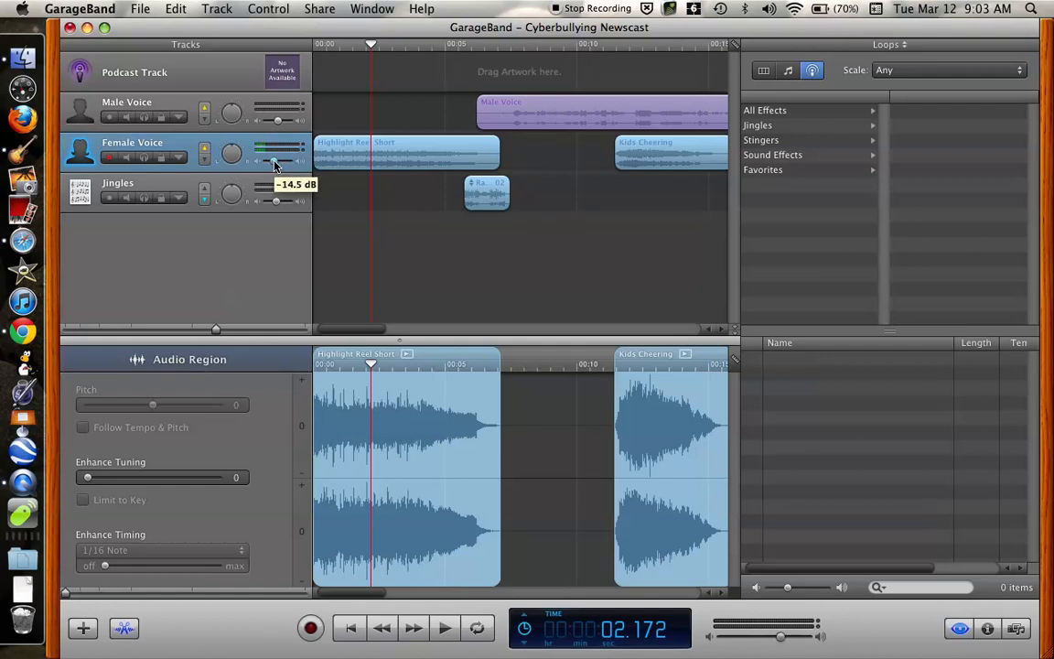
{"action": "key", "text": "space"}
{"action": "left_click_drag", "start_coordinate": [276, 165], "coordinate": [281, 165]}
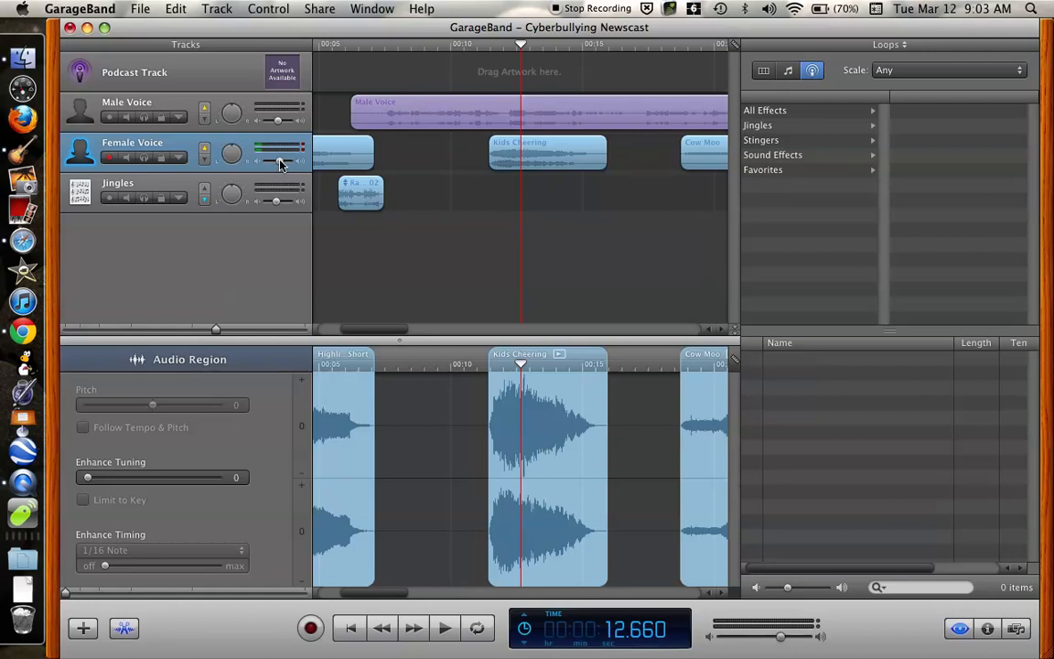
- Add four Track Volume points on the Female Voice track to dip the level under the Kids Cheering clip, and play the section back
{"action": "left_click", "coordinate": [179, 159]}
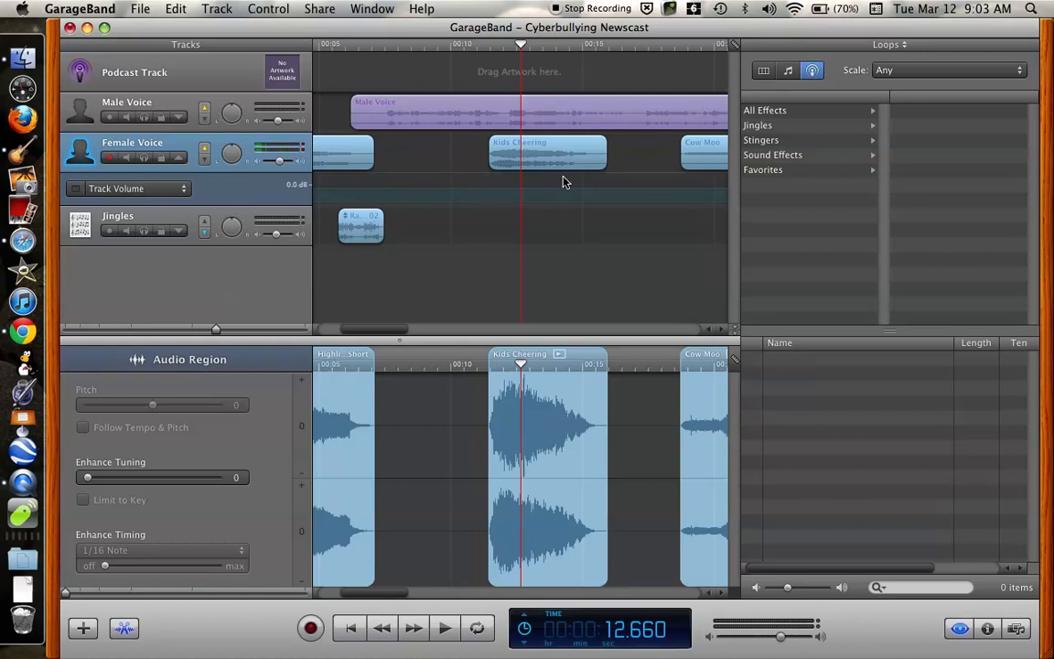
{"action": "left_click", "coordinate": [482, 192]}
{"action": "left_click_drag", "start_coordinate": [515, 193], "coordinate": [517, 198]}
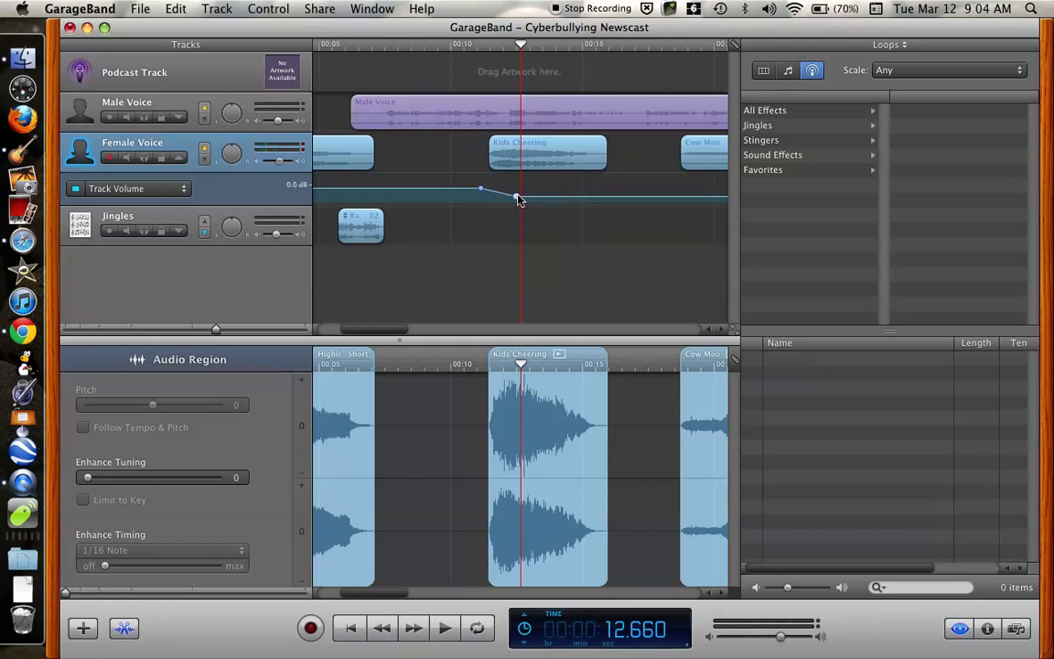
{"action": "left_click", "coordinate": [583, 198]}
{"action": "left_click_drag", "start_coordinate": [614, 198], "coordinate": [613, 190]}
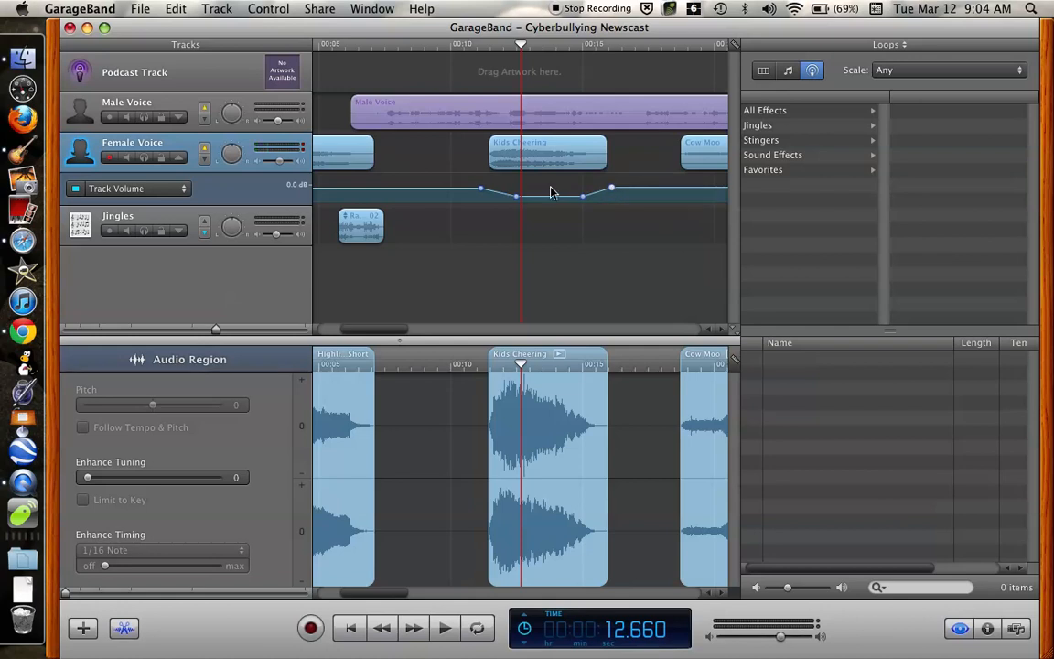
{"action": "left_click_drag", "start_coordinate": [521, 50], "coordinate": [461, 48]}
{"action": "key", "text": "space"}
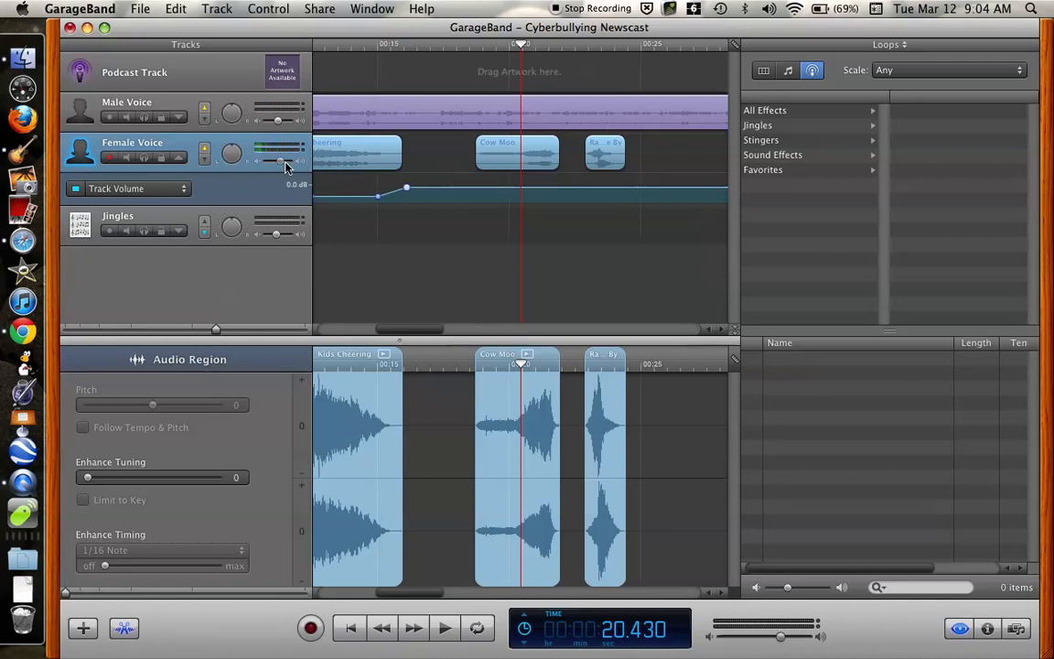
- Export the podcast to the Desktop as Cyberbullying Newscast with the MP3 Encoder and Musical Podcast settings, replacing the existing file
{"action": "left_click", "coordinate": [320, 11]}
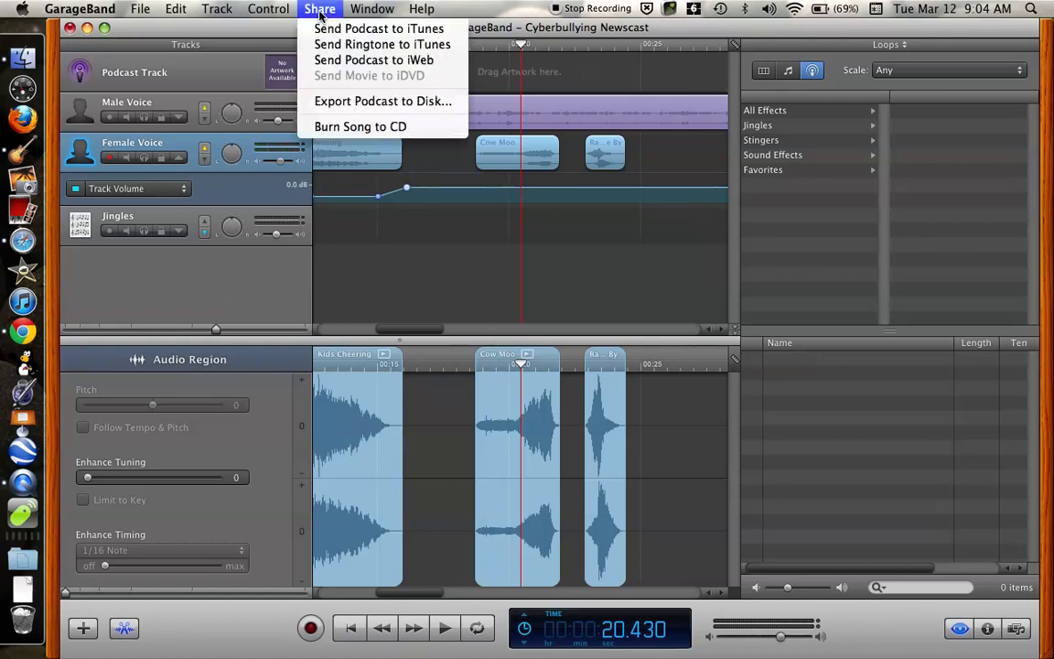
{"action": "left_click", "coordinate": [319, 106]}
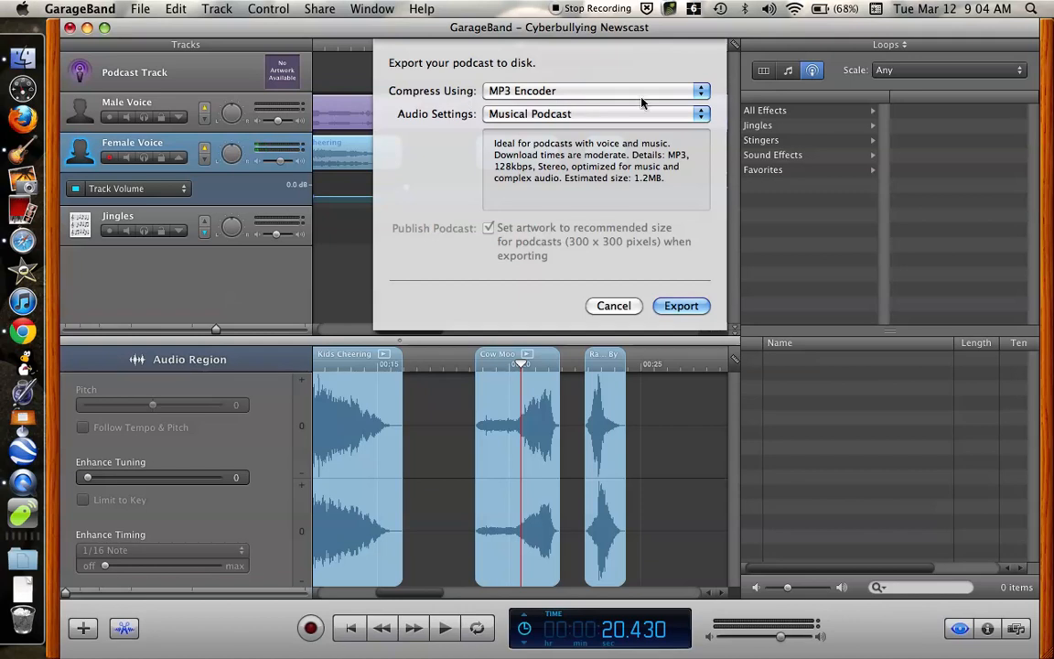
{"action": "left_click", "coordinate": [702, 95]}
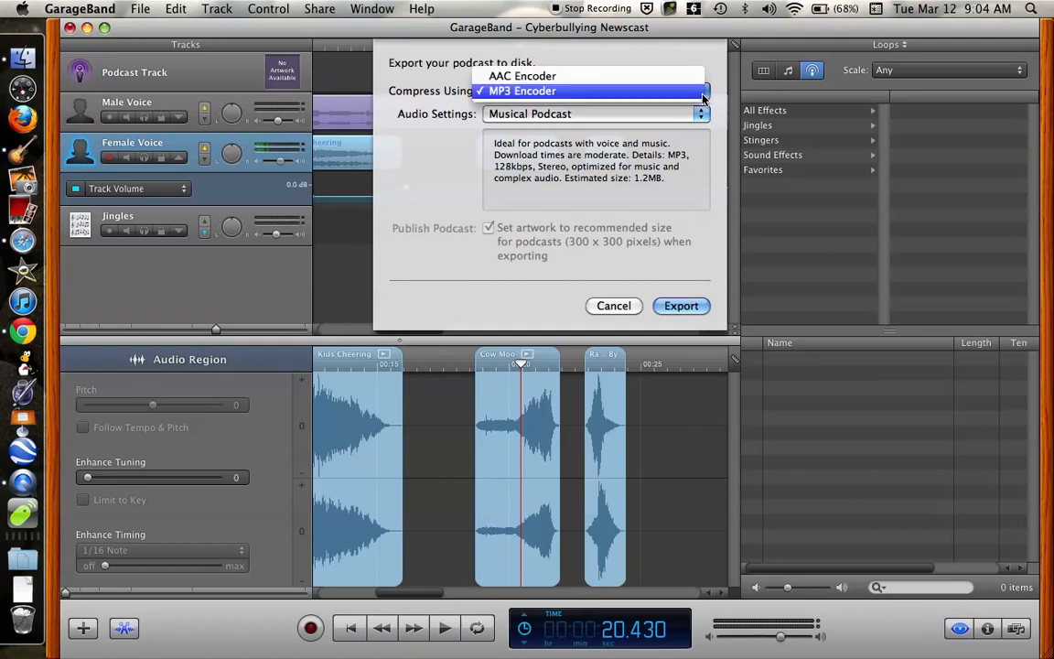
{"action": "left_click", "coordinate": [622, 97]}
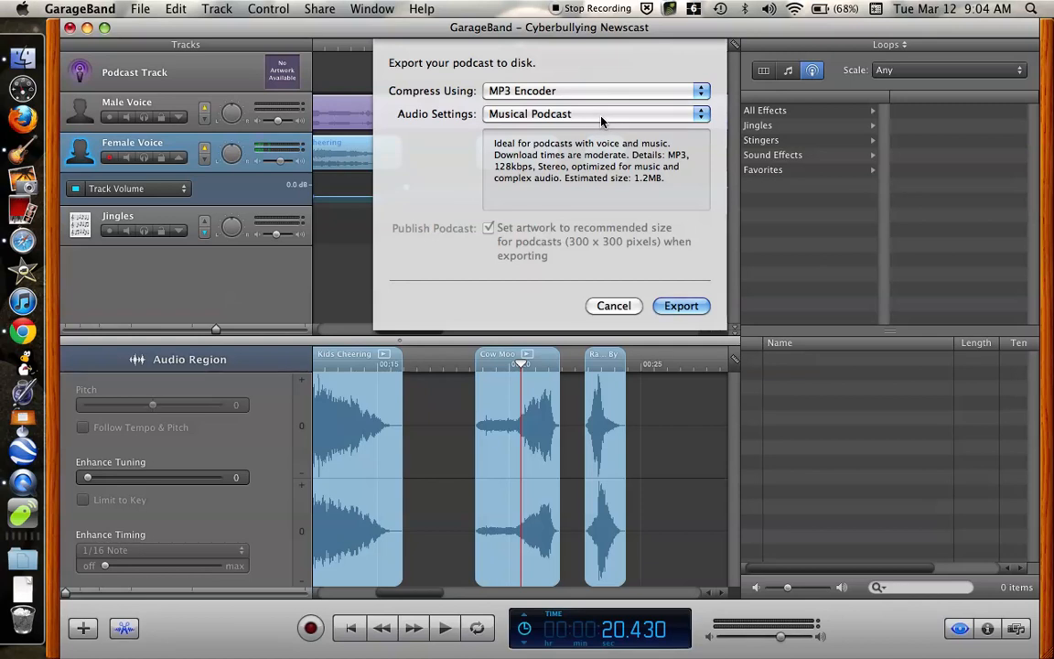
{"action": "left_click", "coordinate": [677, 307]}
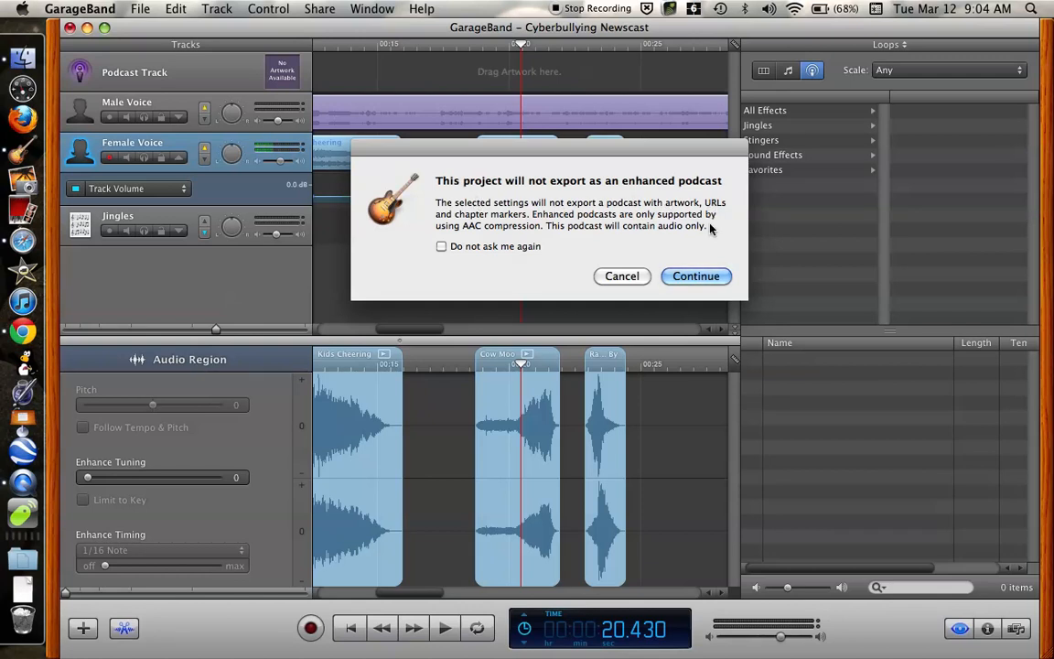
{"action": "left_click", "coordinate": [700, 278]}
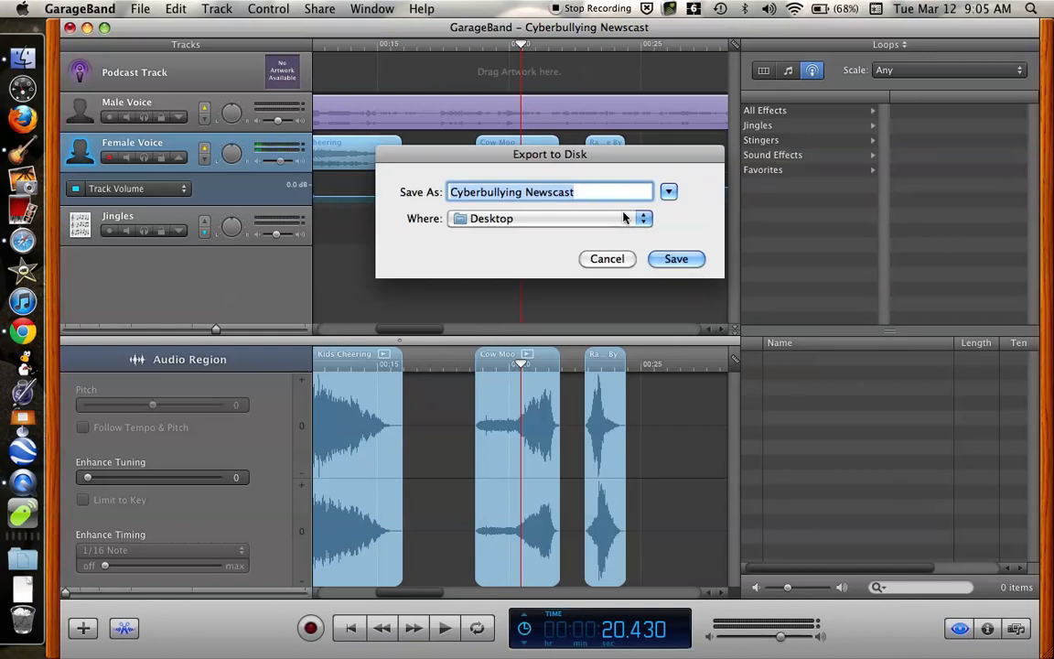
{"action": "left_click", "coordinate": [675, 259]}
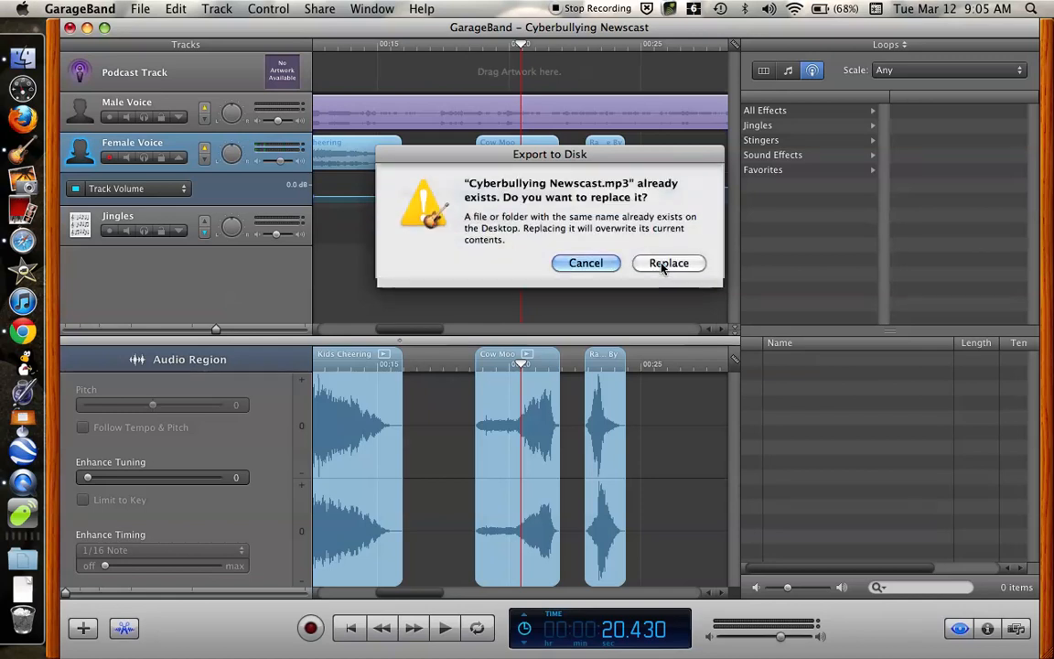
{"action": "left_click", "coordinate": [665, 263]}
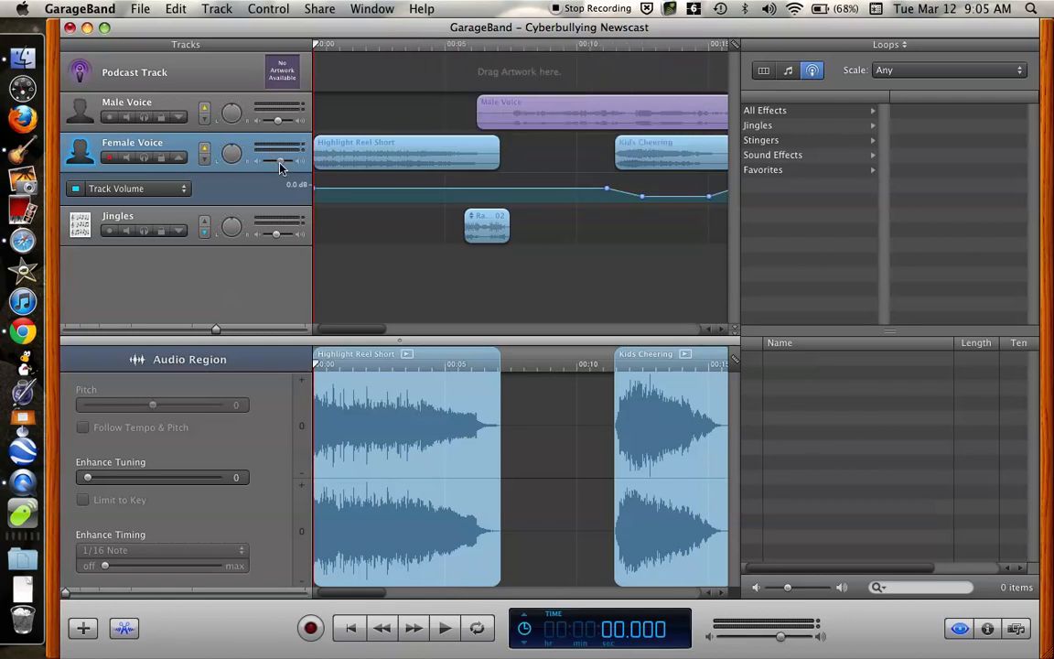
{"action": "key", "text": "a"}
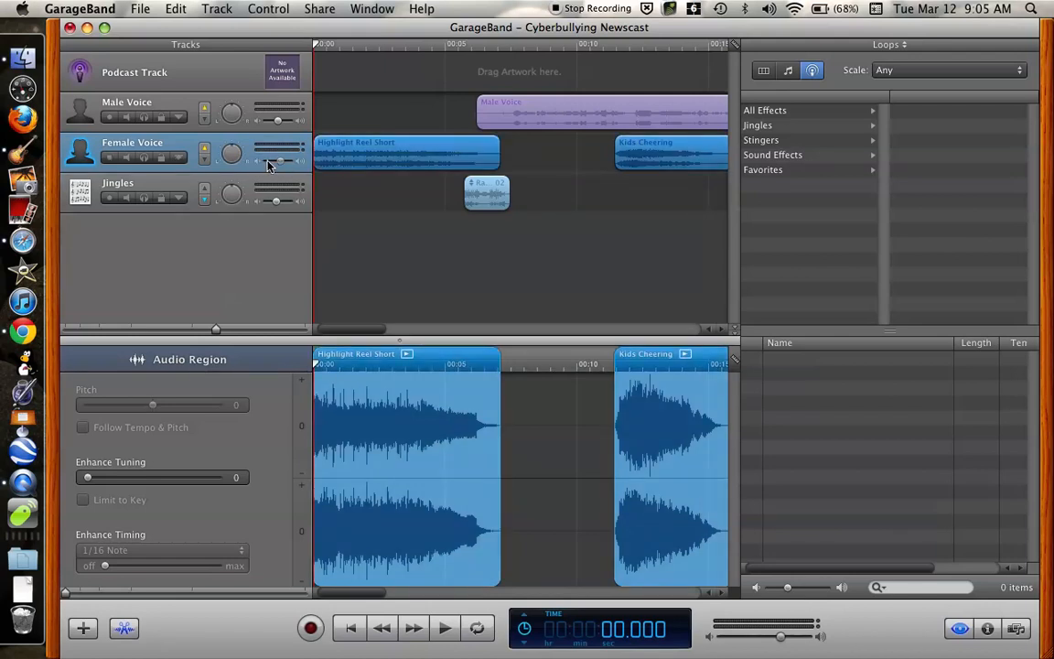
{"action": "key", "text": "a"}
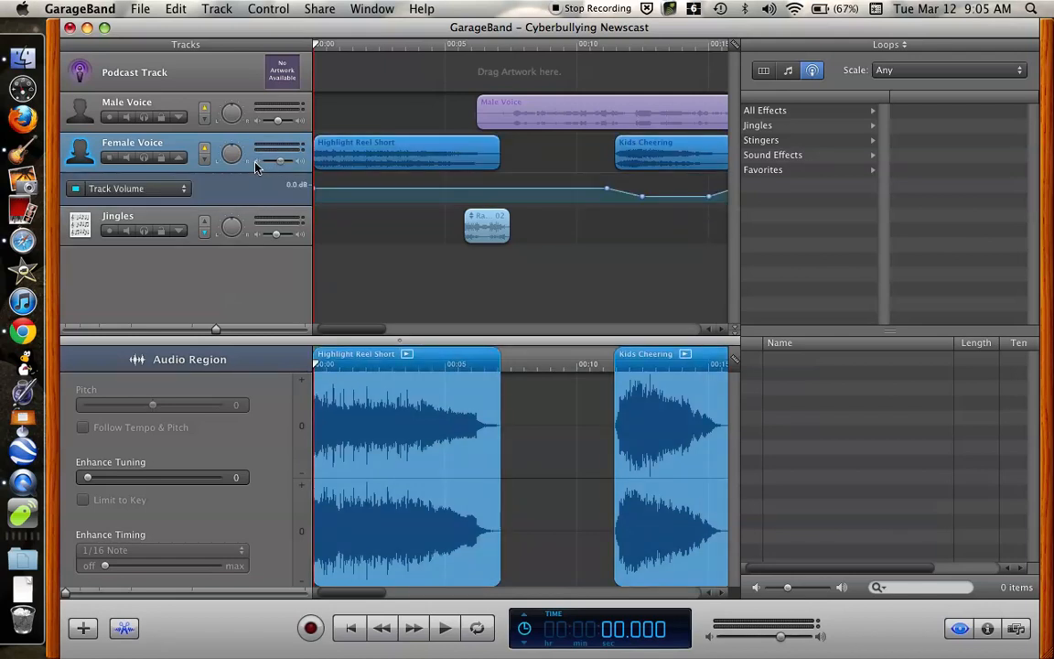
{"action": "key", "text": "a"}
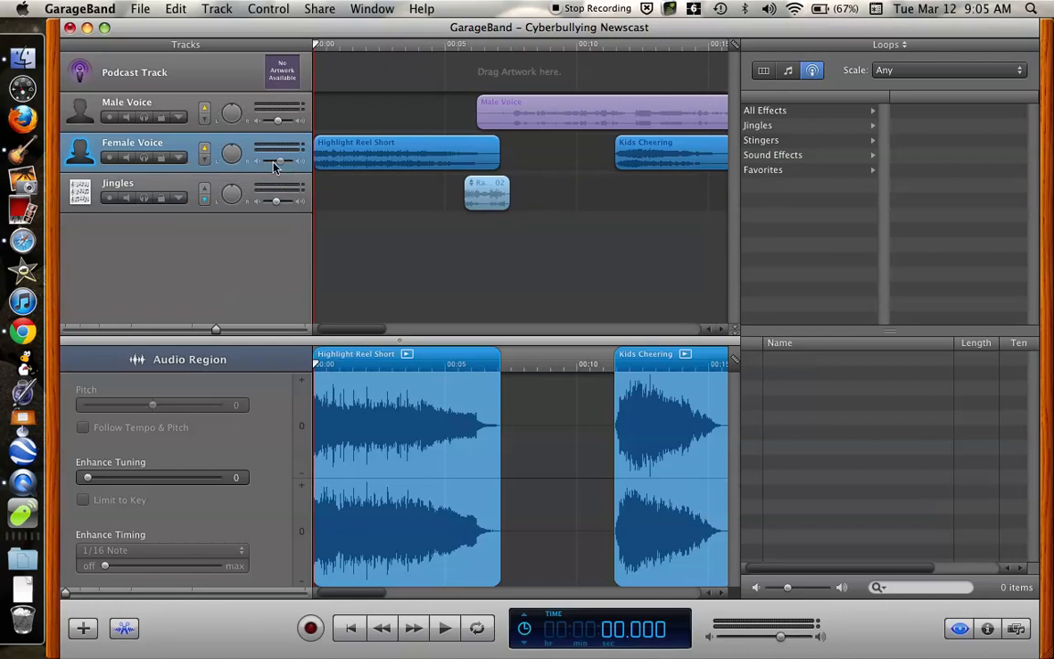
{"action": "key", "text": "a"}
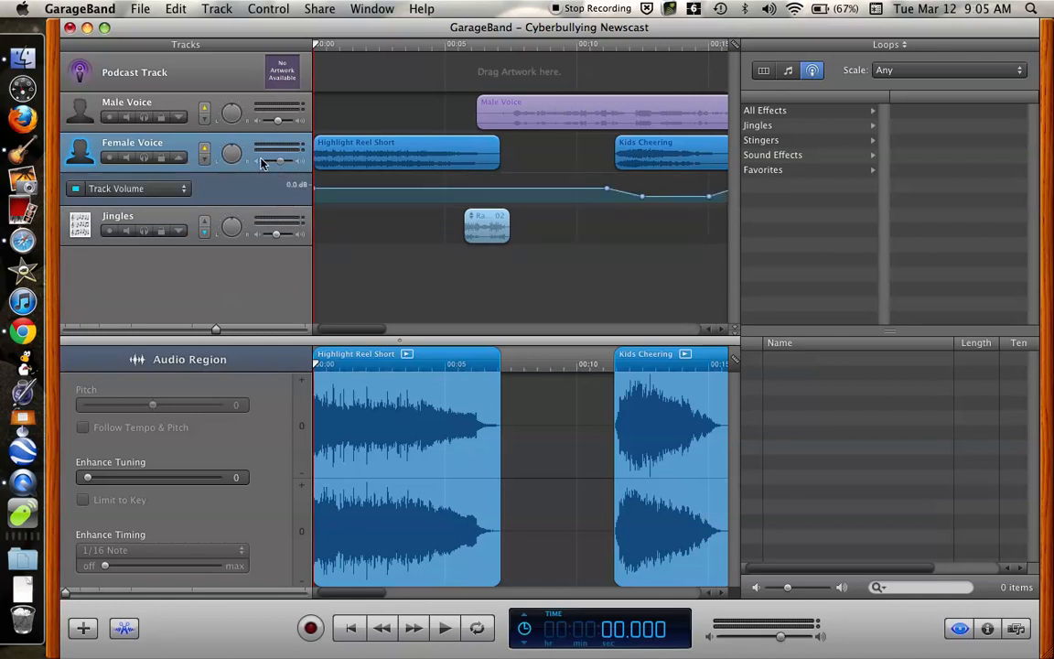
- Turn off the Female Voice track's volume automation, lower the Female Voice and Jingles track volumes to a similar low level, and play the mix
{"action": "left_click", "coordinate": [75, 190]}
{"action": "left_click_drag", "start_coordinate": [260, 162], "coordinate": [262, 180]}
{"action": "left_click", "coordinate": [264, 235]}
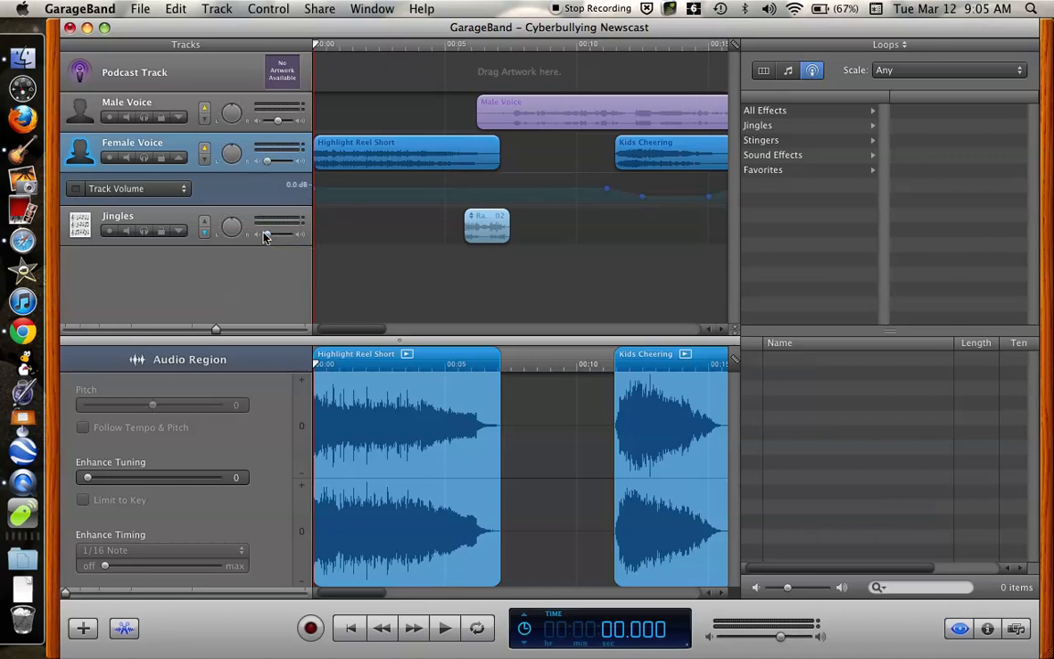
{"action": "key", "text": "space"}
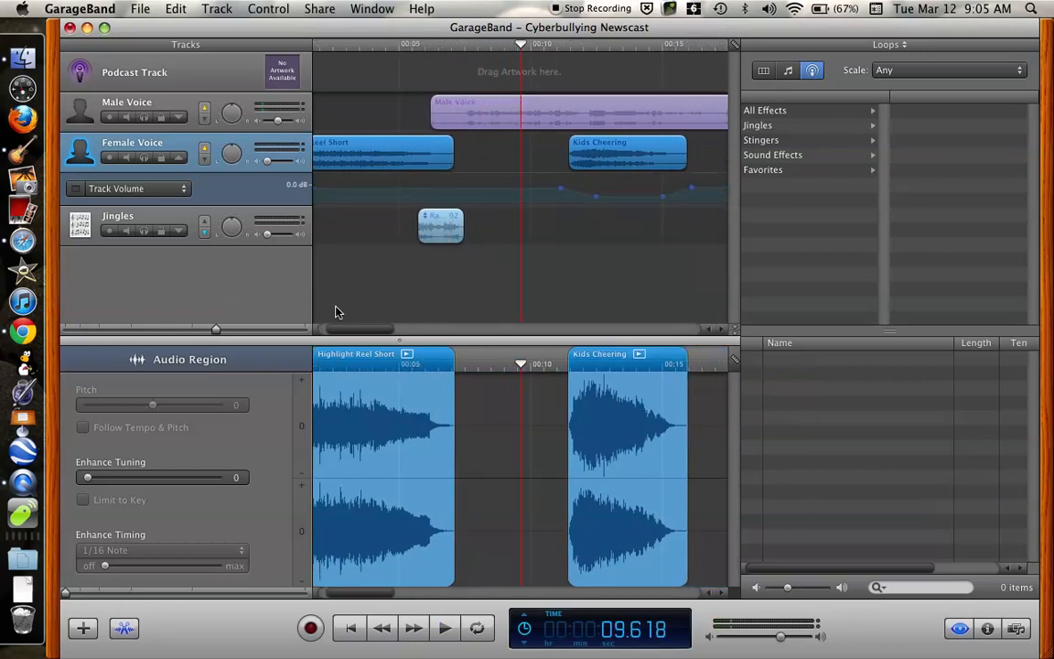
- Export the podcast to the Desktop as an MP3, adding "Voi" after "Cyberbullying Newscast" in the file name
{"action": "left_click", "coordinate": [321, 11]}
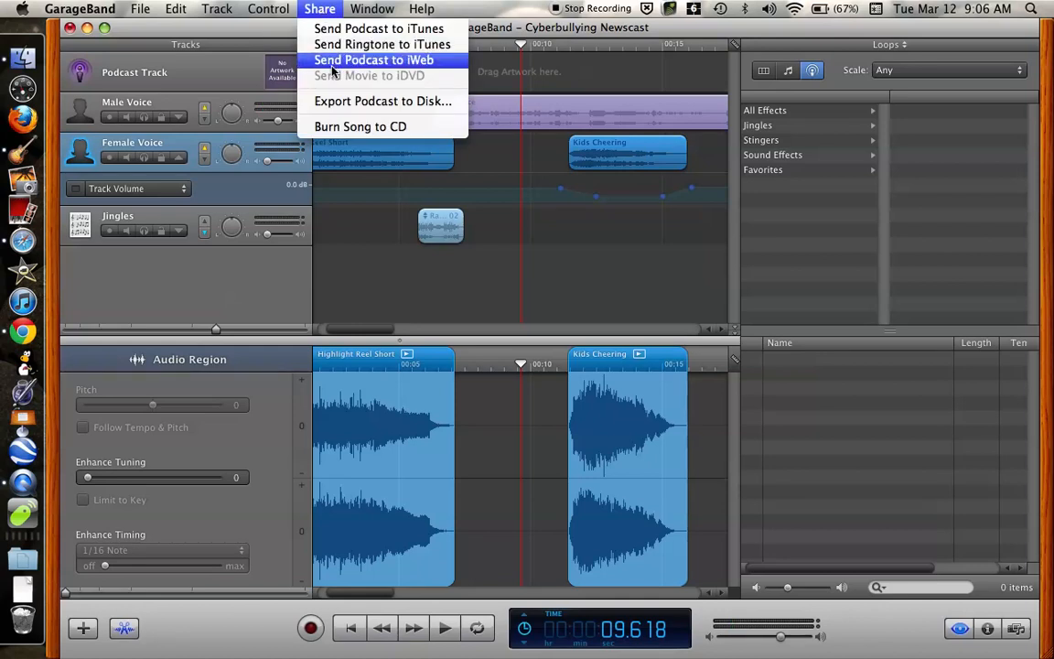
{"action": "left_click", "coordinate": [339, 104]}
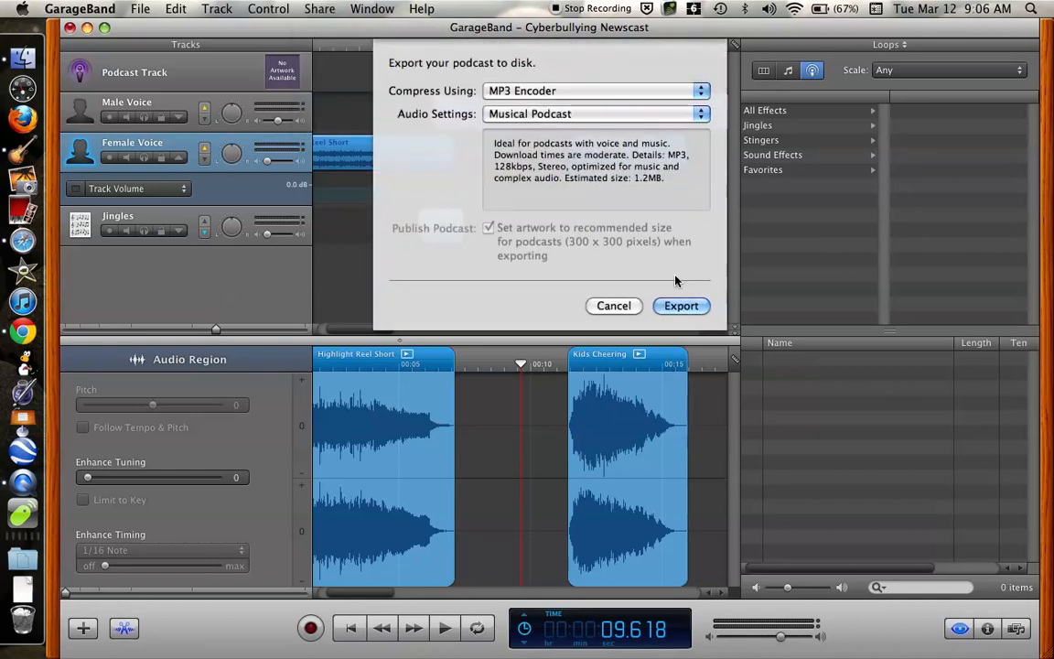
{"action": "left_click", "coordinate": [681, 306]}
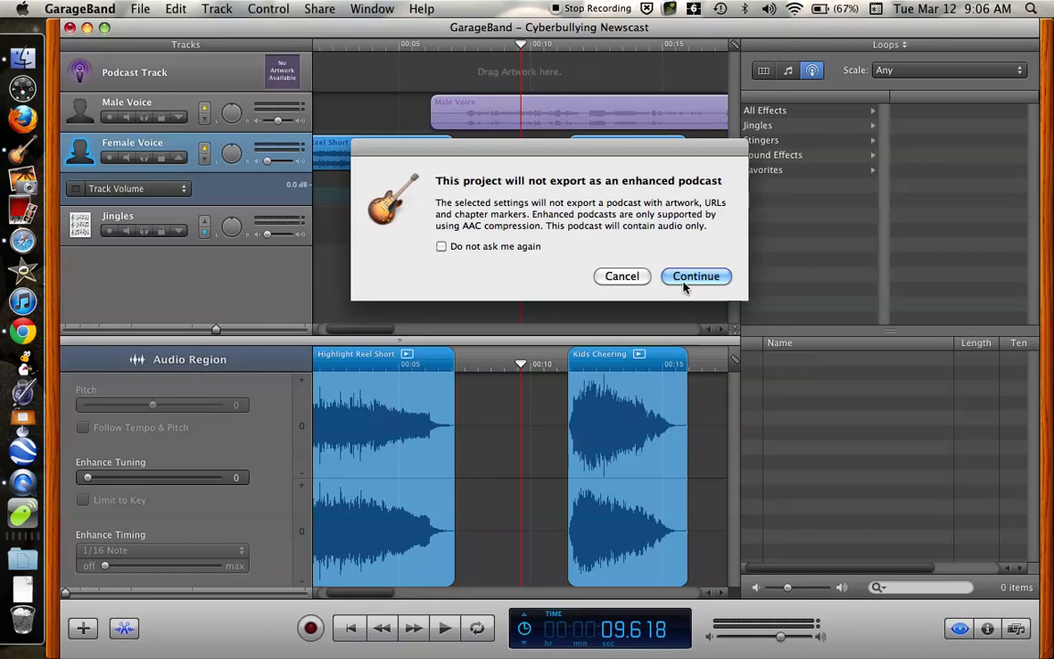
{"action": "left_click", "coordinate": [696, 276]}
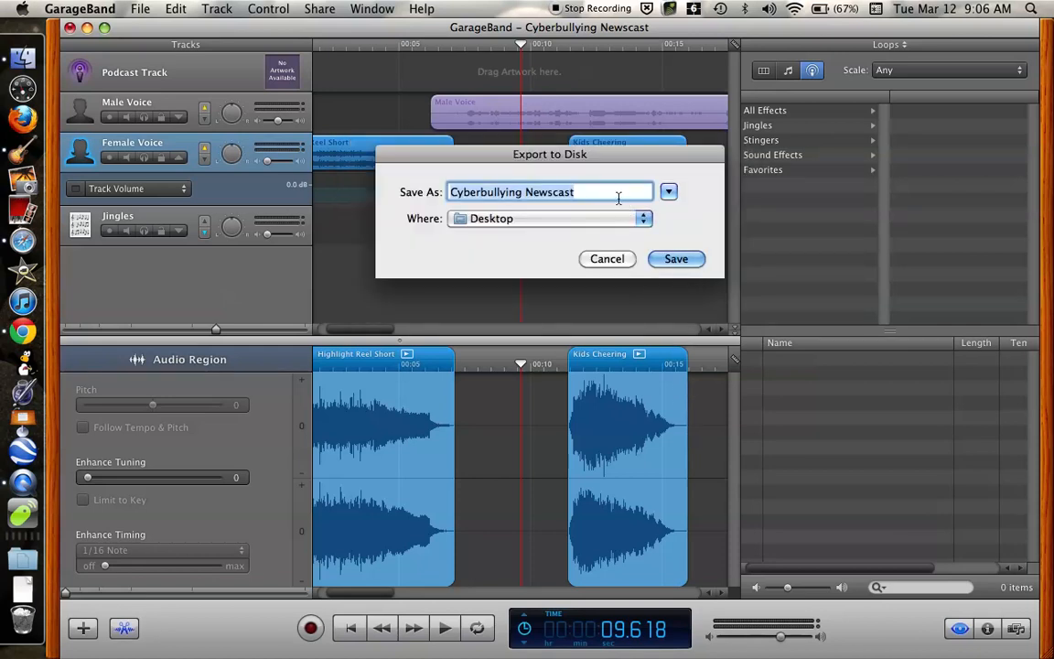
{"action": "left_click", "coordinate": [621, 199]}
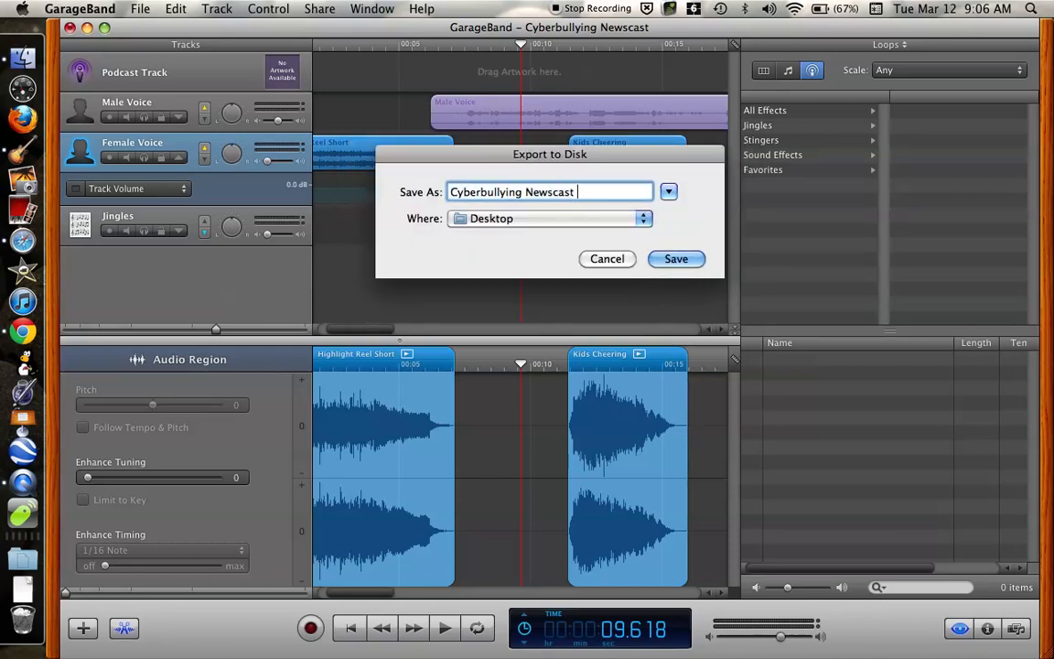
{"action": "type", "text": "Voiv"}
{"action": "key", "text": "BackSpace"}
{"action": "left_click", "coordinate": [681, 260]}
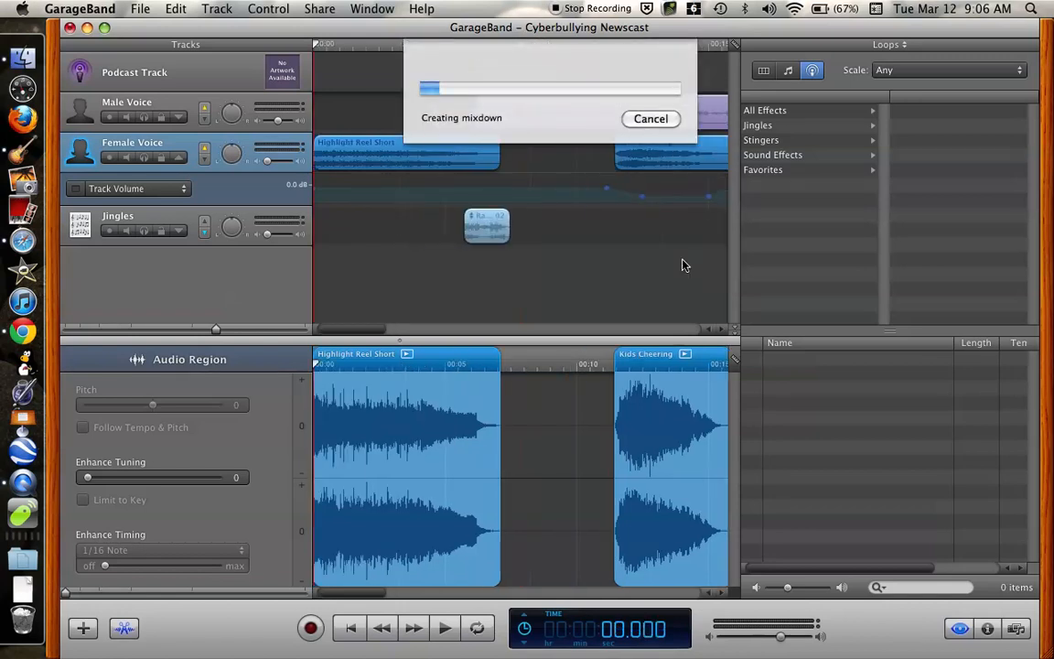